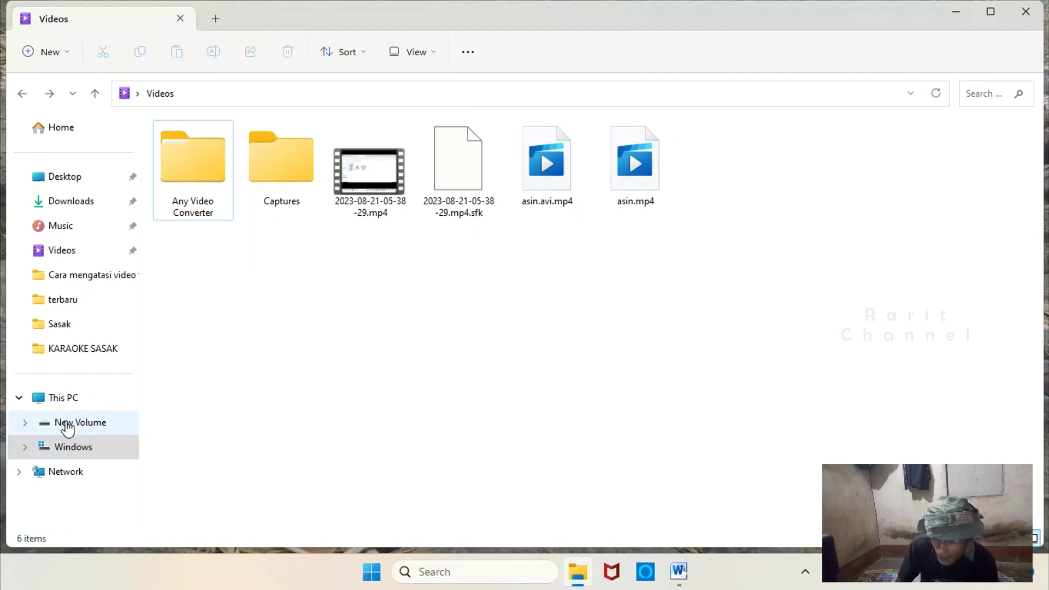
Step: Open the Pictures folder inside OneDrive in the personal user folder on the Windows drive, dismissing the OneDrive setup
left_click(68, 456)
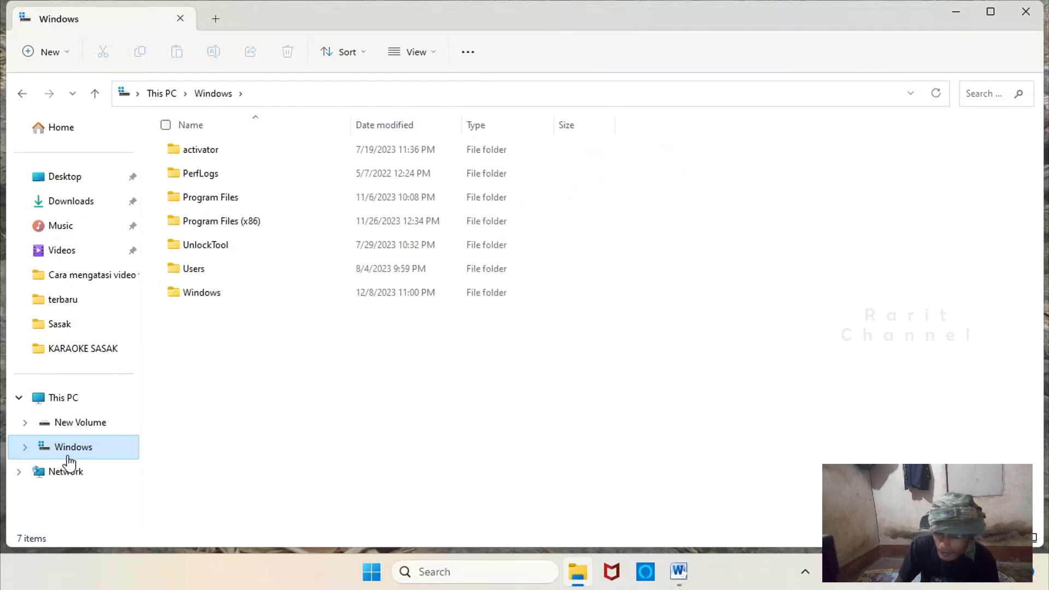
double_click(220, 269)
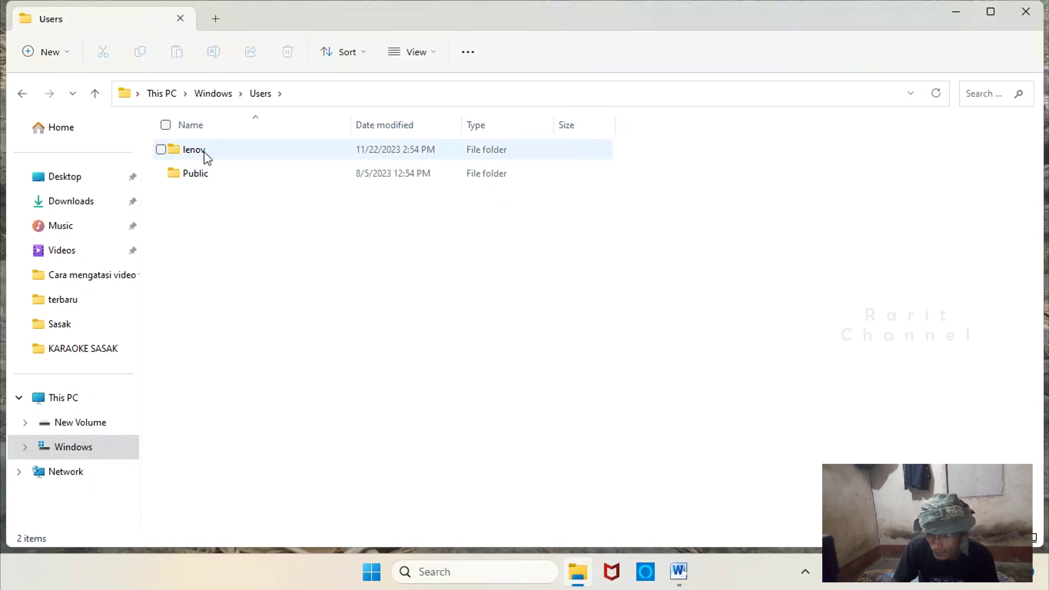
mouse_move(207, 157)
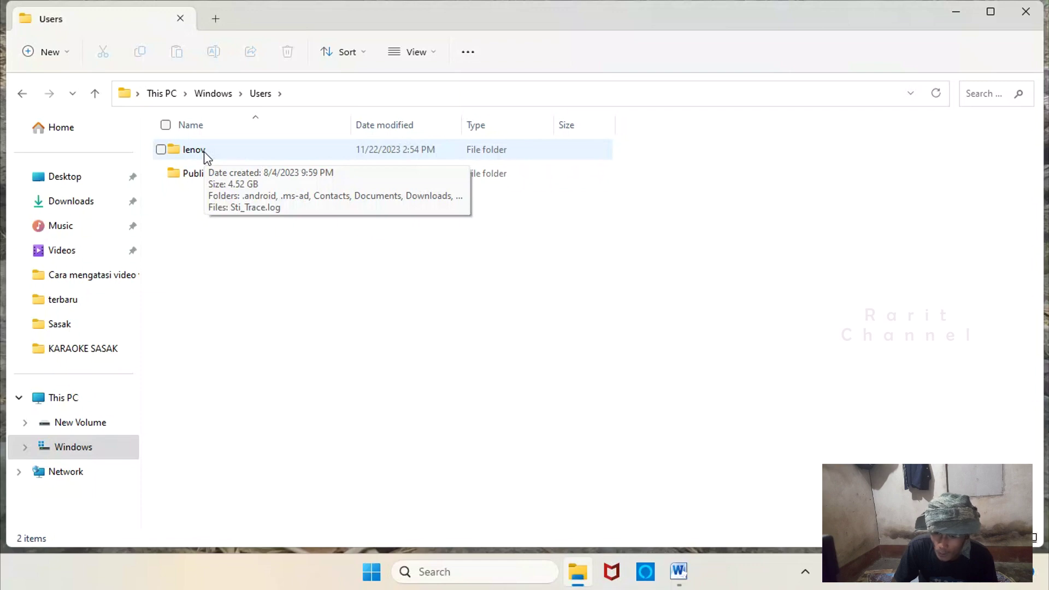
double_click(204, 152)
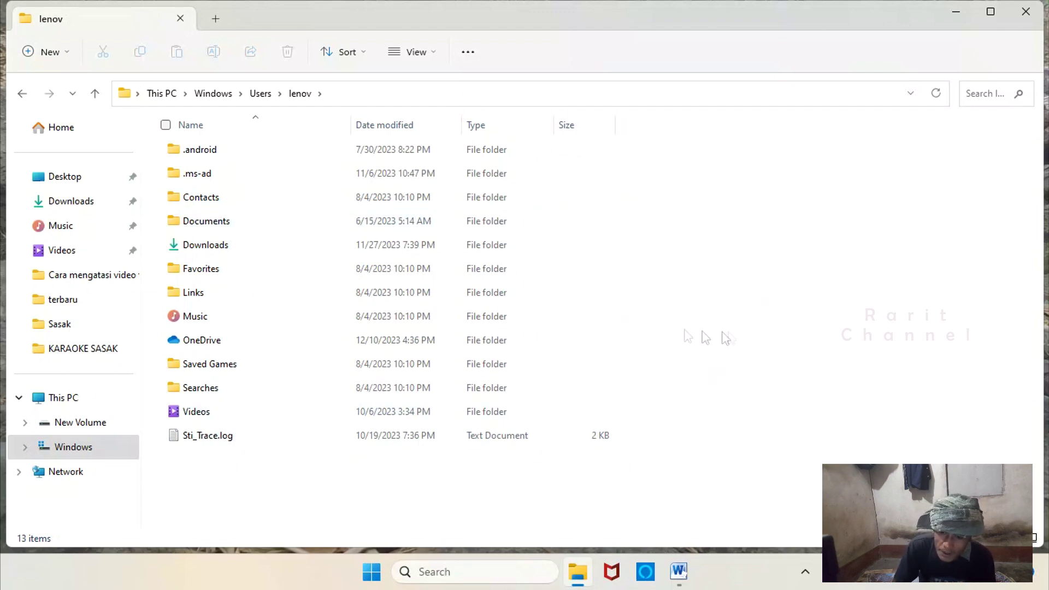
left_click(201, 345)
double_click(201, 345)
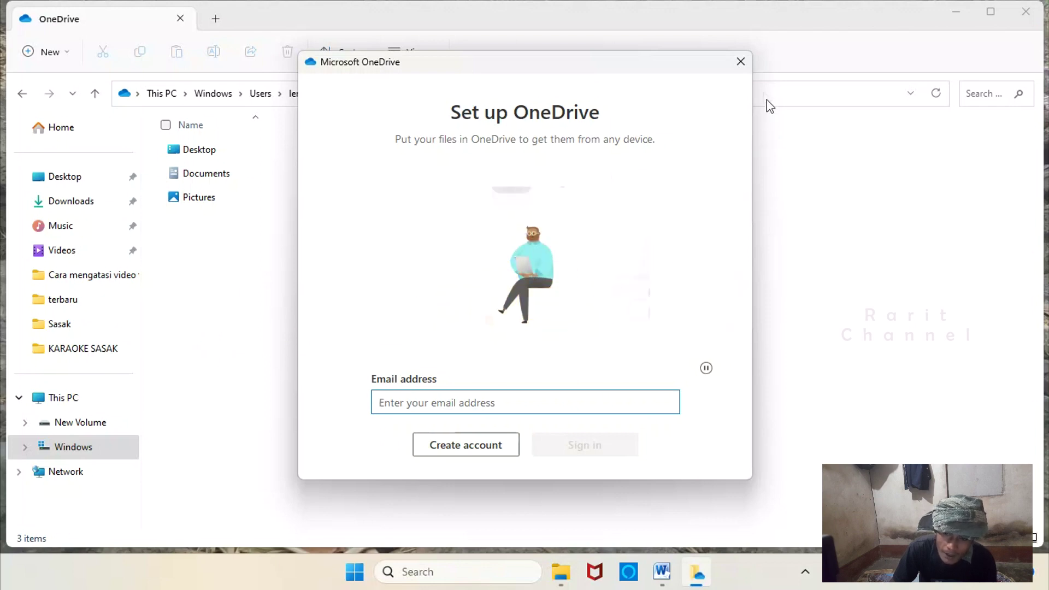
left_click(741, 62)
double_click(221, 197)
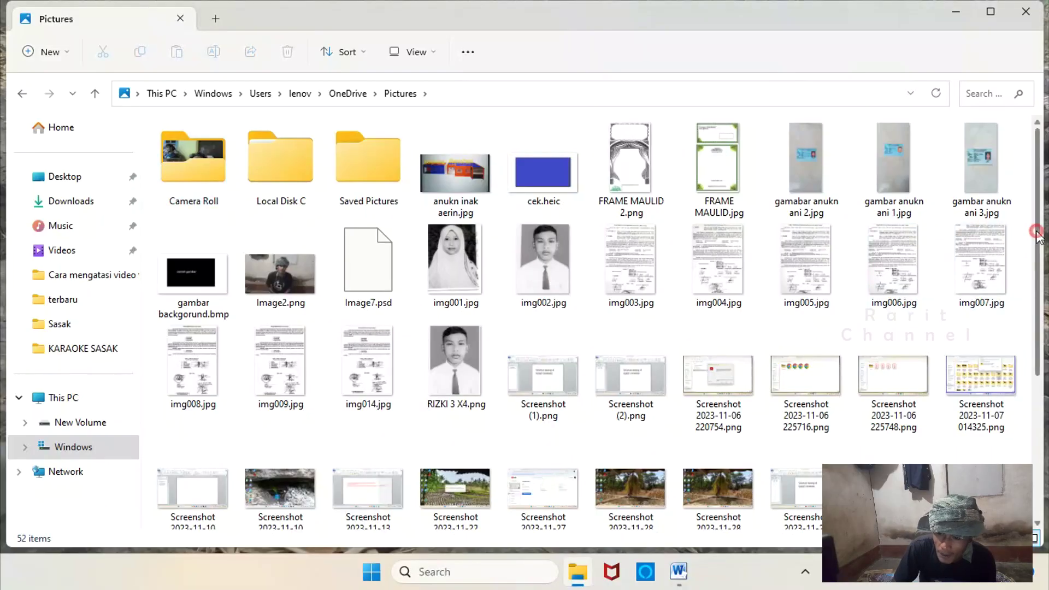
Step: View Screenshot 2023-12-10 184551.png from the Pictures folder and close both the image and the folder window
left_click_drag(1038, 237, 1039, 409)
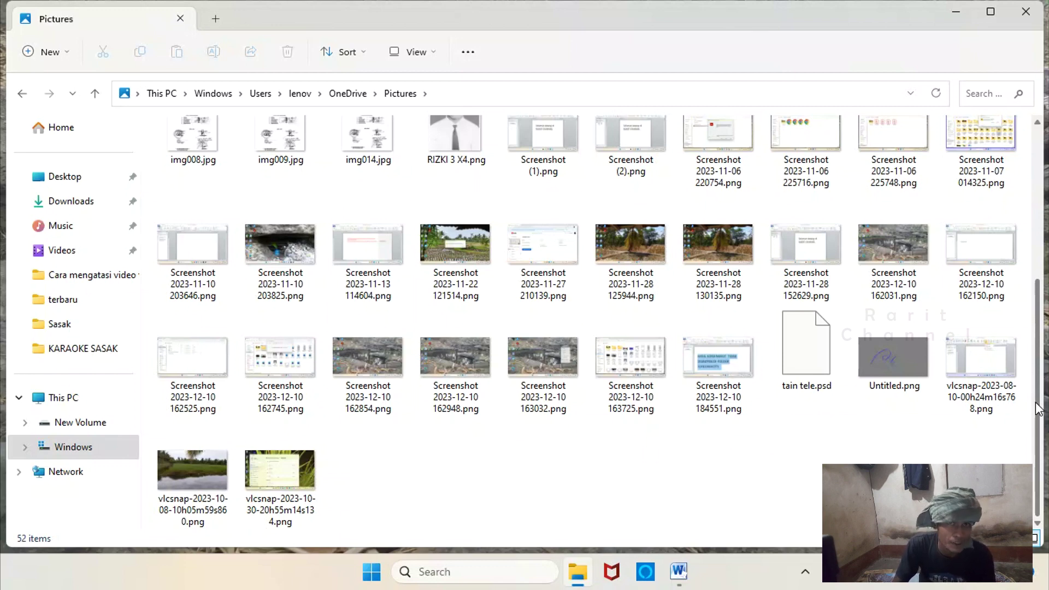
scroll(1038, 409, "up", 1)
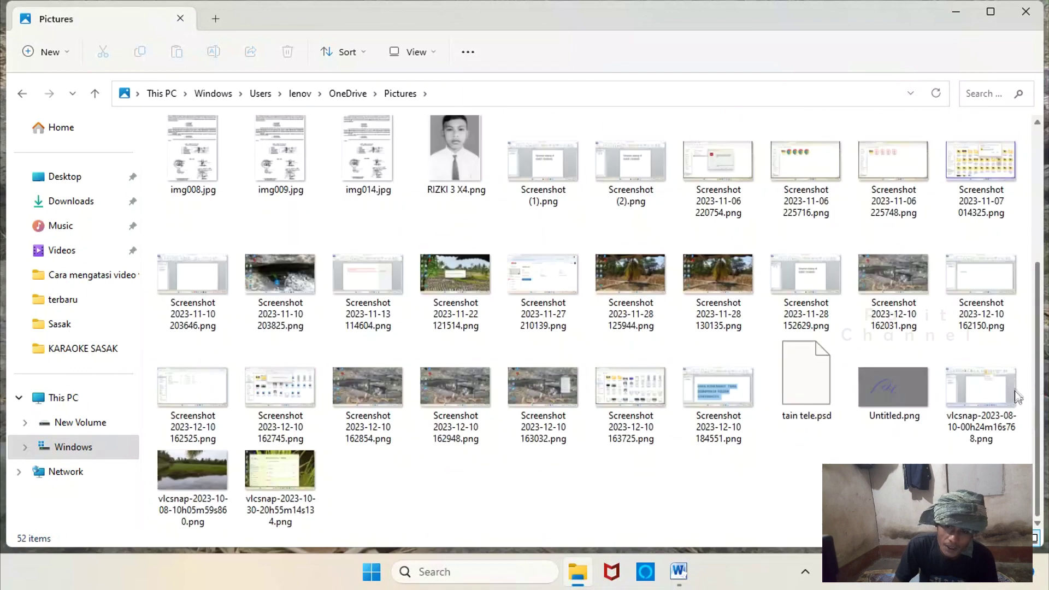
left_click(719, 420)
double_click(719, 420)
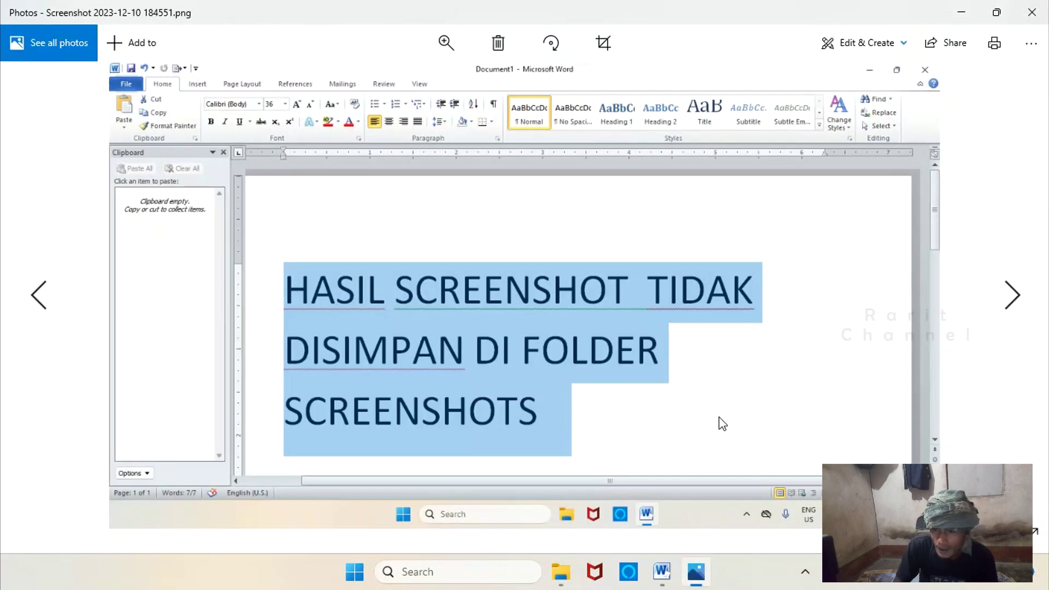
left_click(1032, 17)
left_click(1034, 17)
right_click(613, 153)
right_click(488, 175)
left_click(527, 246)
Step: View Screenshot 2023-12-10 184551.png from the recent files in File Explorer's Home and close the image
left_click(578, 572)
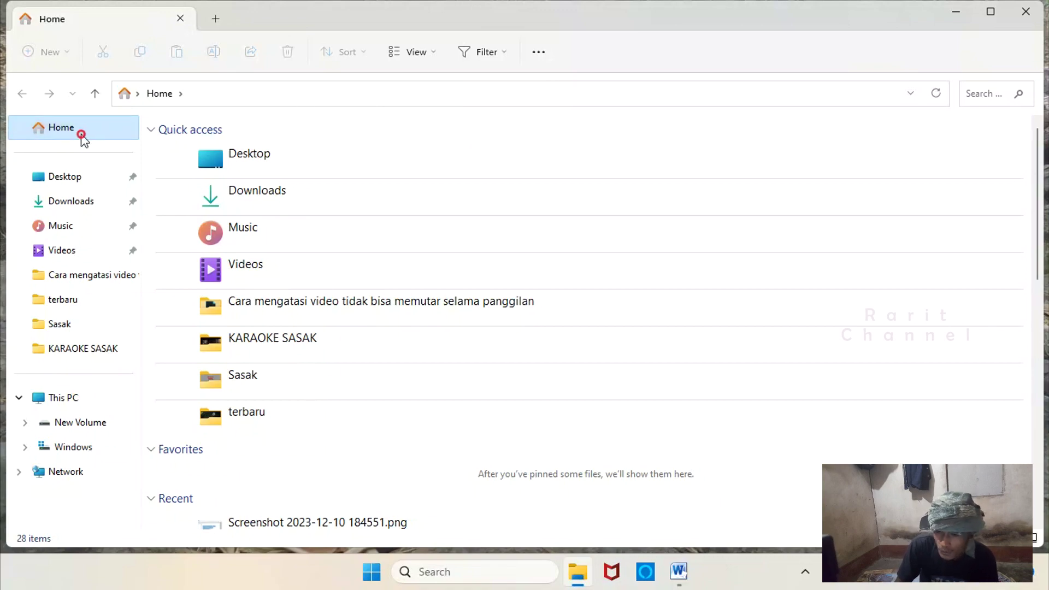
scroll(206, 332, "down", 3)
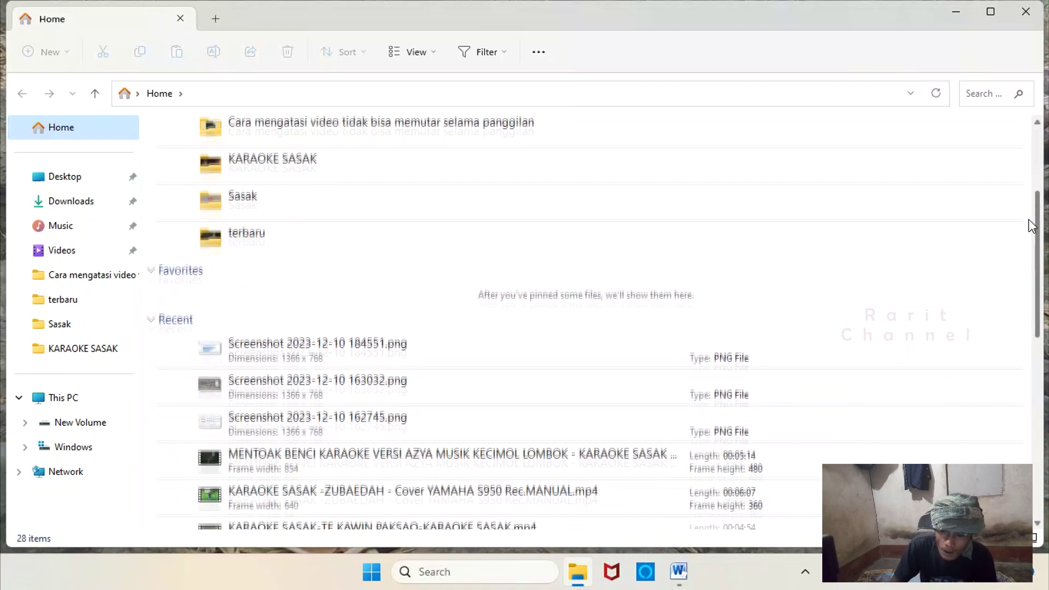
double_click(310, 350)
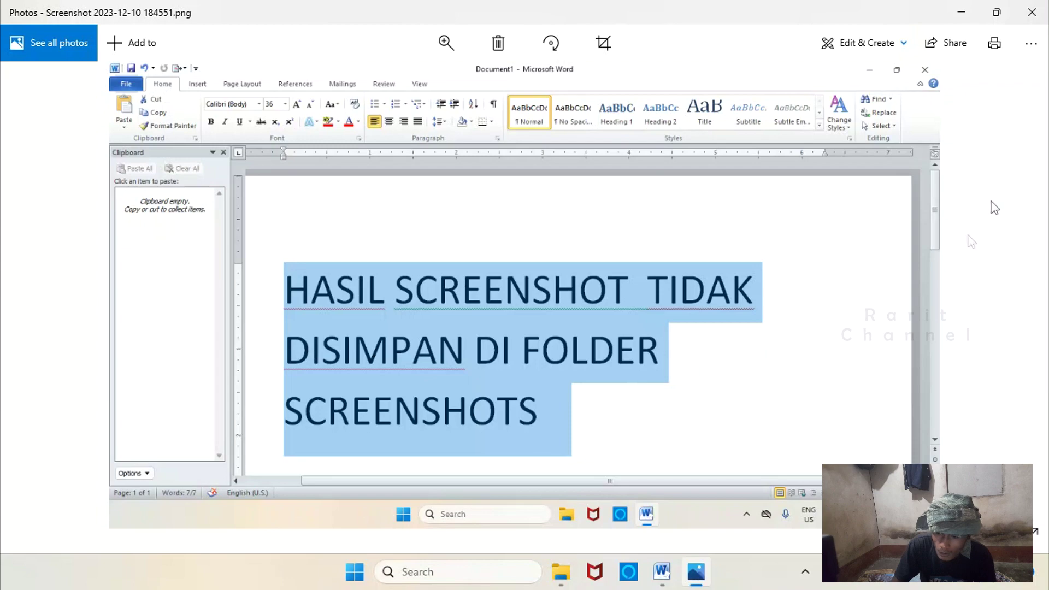
left_click(1032, 22)
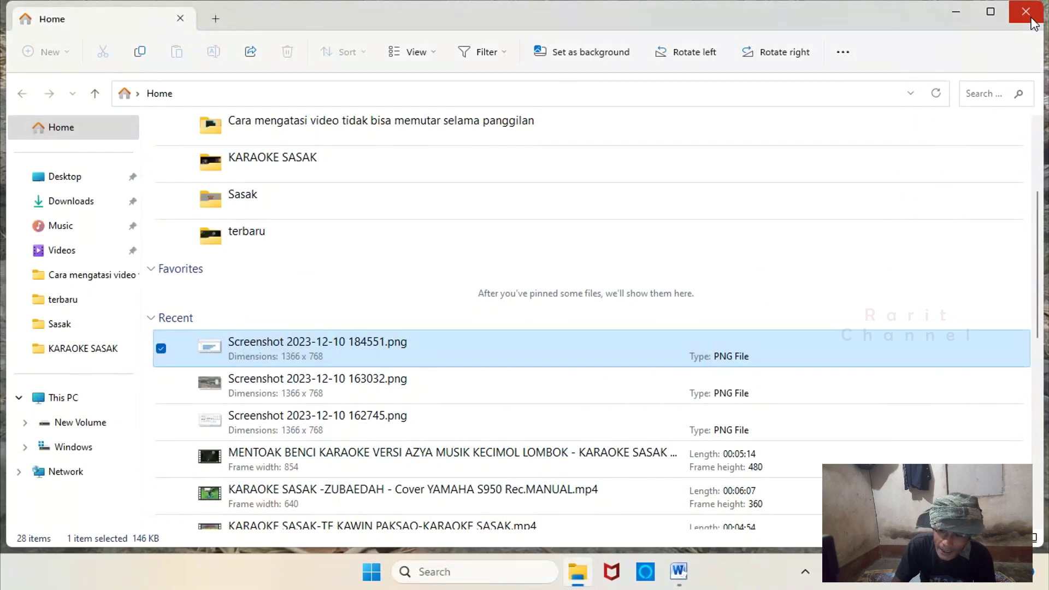
Step: Check the storage location of Screenshot 2023-12-10 184551.png in its properties and close them
right_click(288, 356)
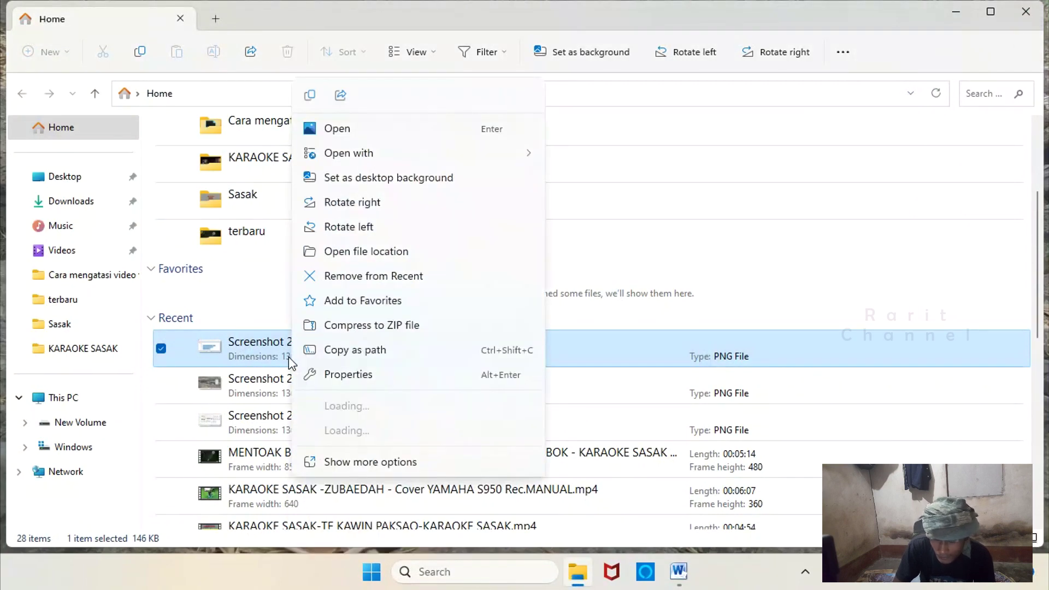
left_click(373, 375)
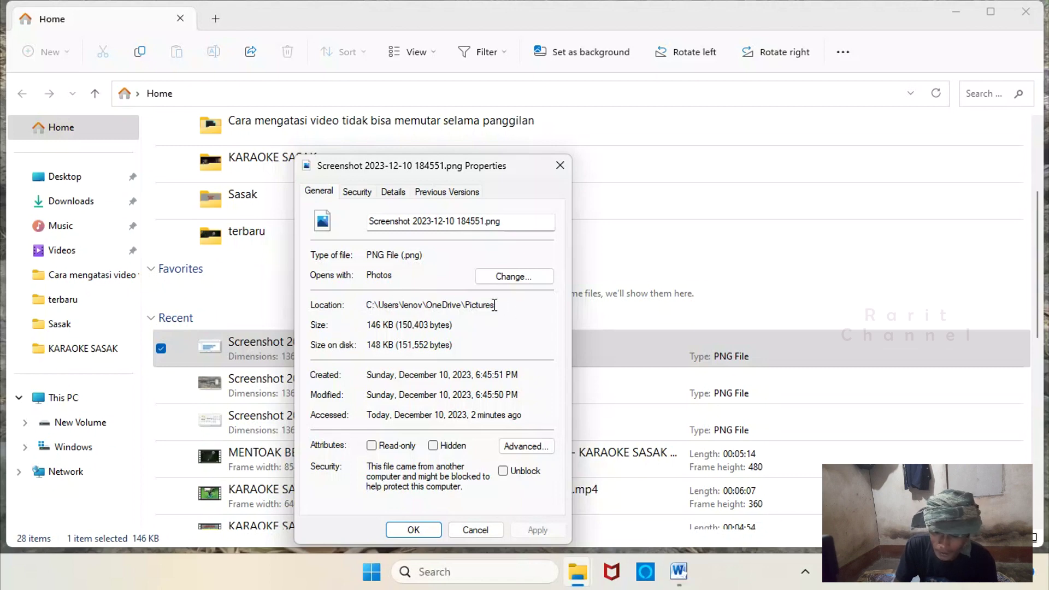
left_click(560, 165)
Step: Browse from the Windows drive through the user folder to OneDrive's Pictures folder and open Screenshot 2023-12-10 184551.png
left_click(84, 450)
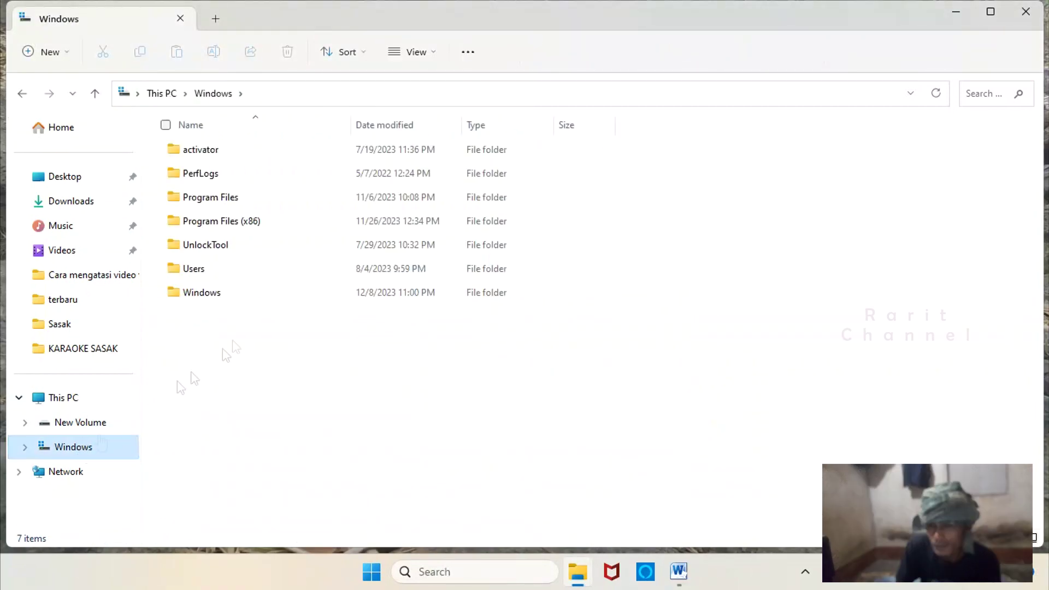
double_click(221, 272)
double_click(254, 149)
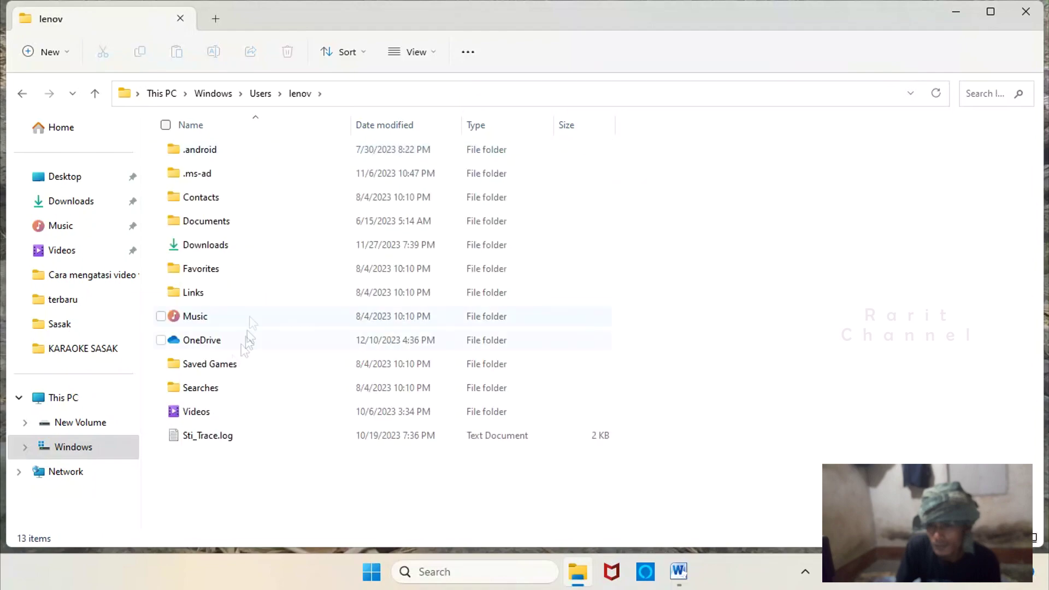
double_click(225, 341)
left_click(742, 64)
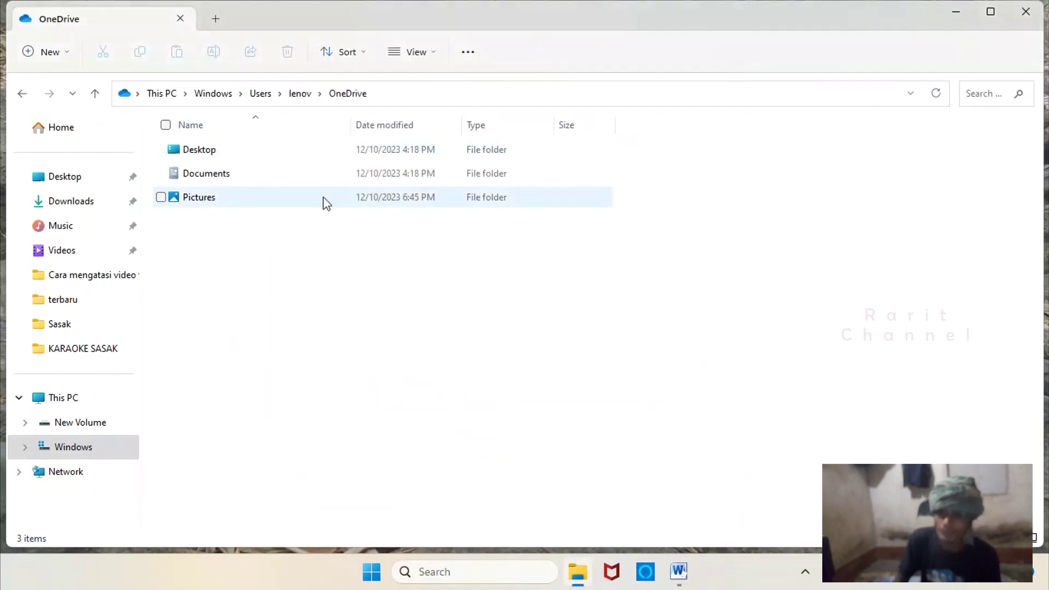
double_click(327, 204)
scroll(711, 382, "down", 5)
double_click(714, 385)
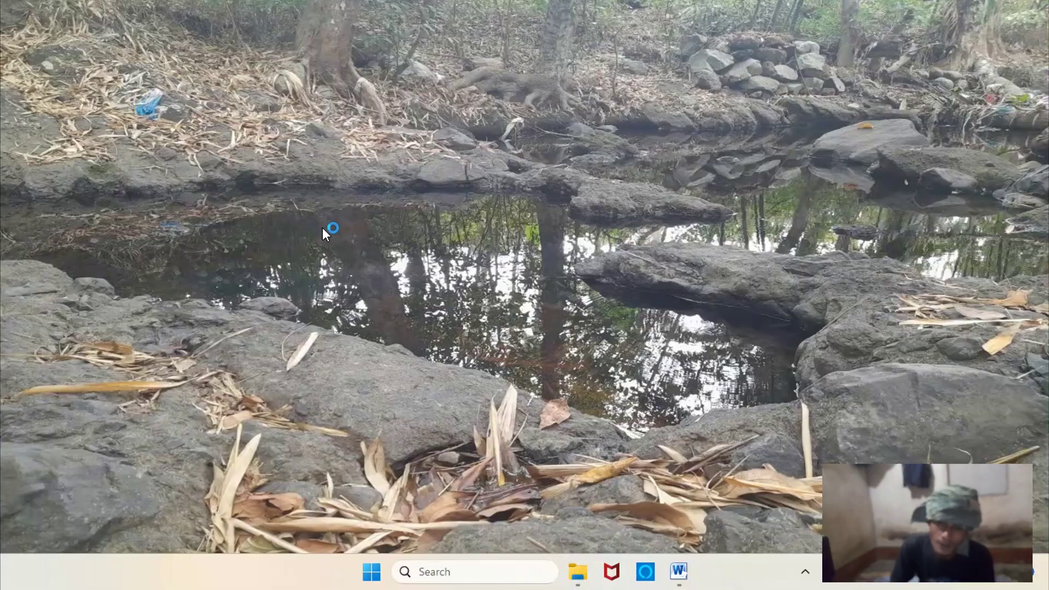
Step: Search Windows for regedit and launch Registry Editor
left_click(470, 570)
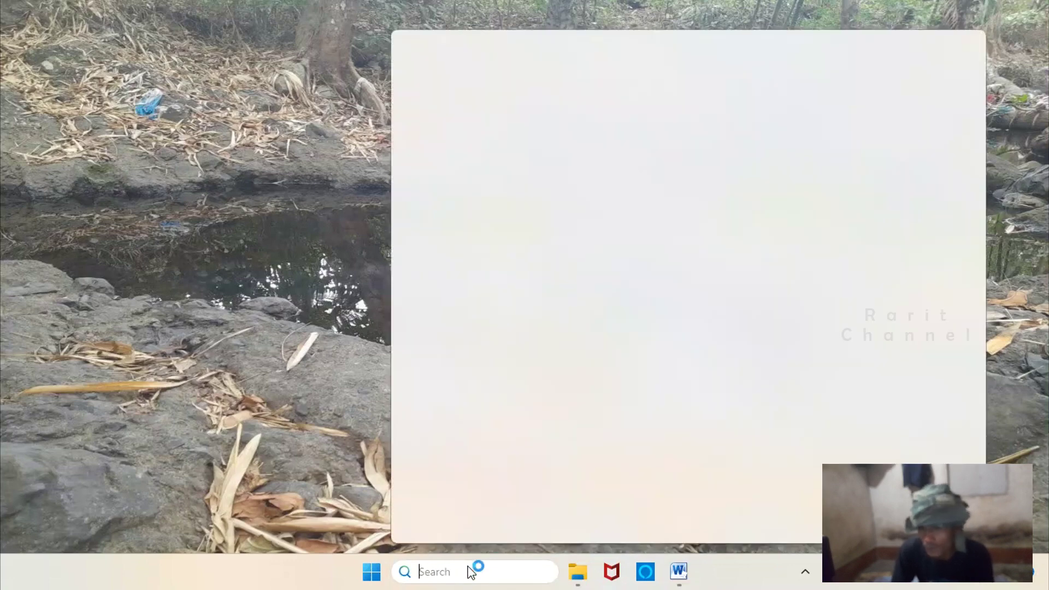
type("regedit")
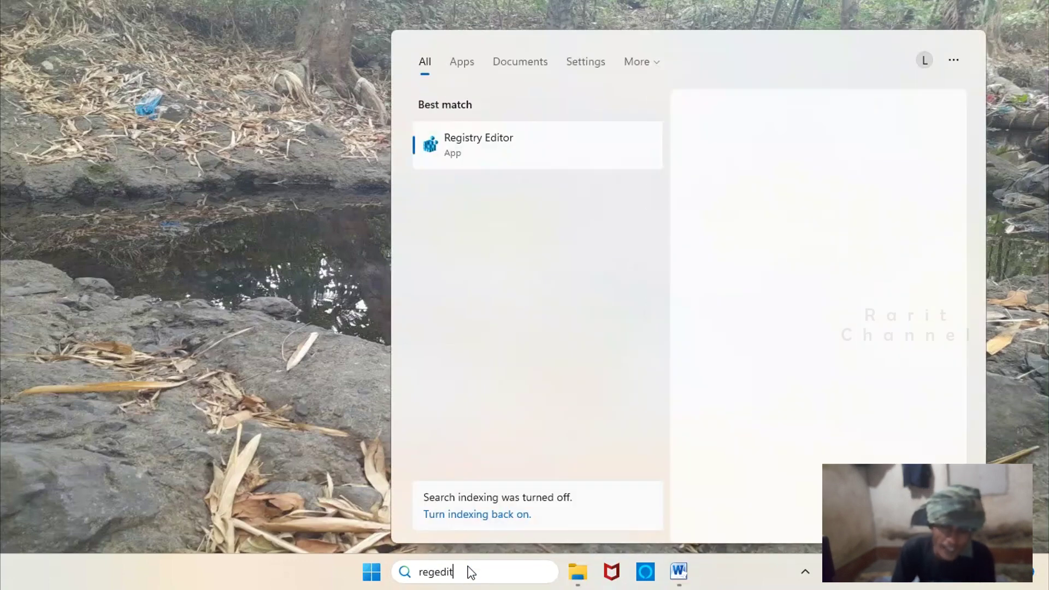
left_click(497, 143)
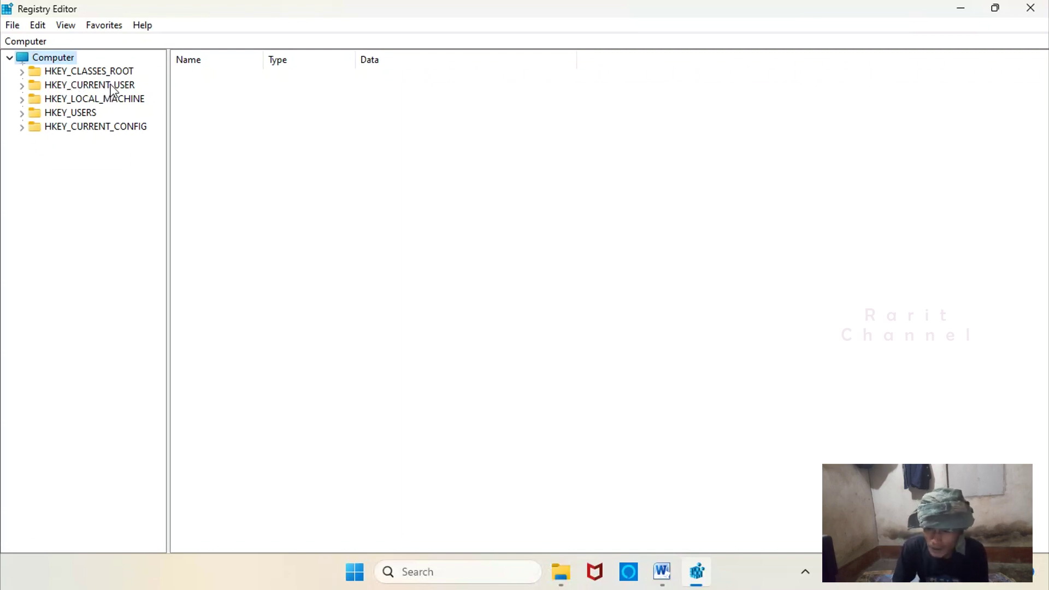
Step: Navigate to the registry key HKEY_CURRENT_USER\Software\Microsoft\Windows\CurrentVersion\Explorer\User Shell Folders
left_click(22, 85)
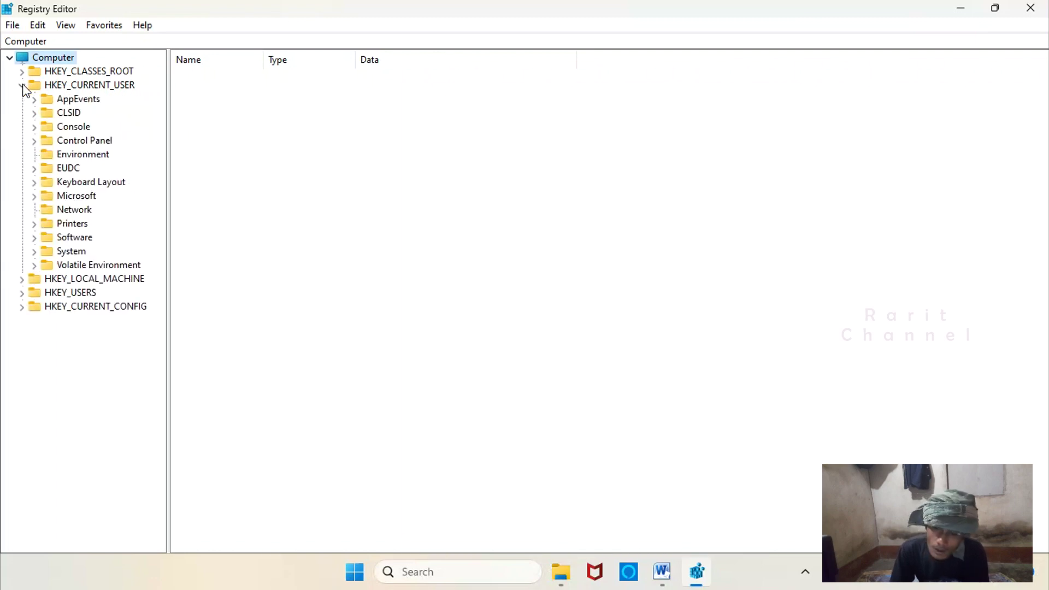
left_click(35, 237)
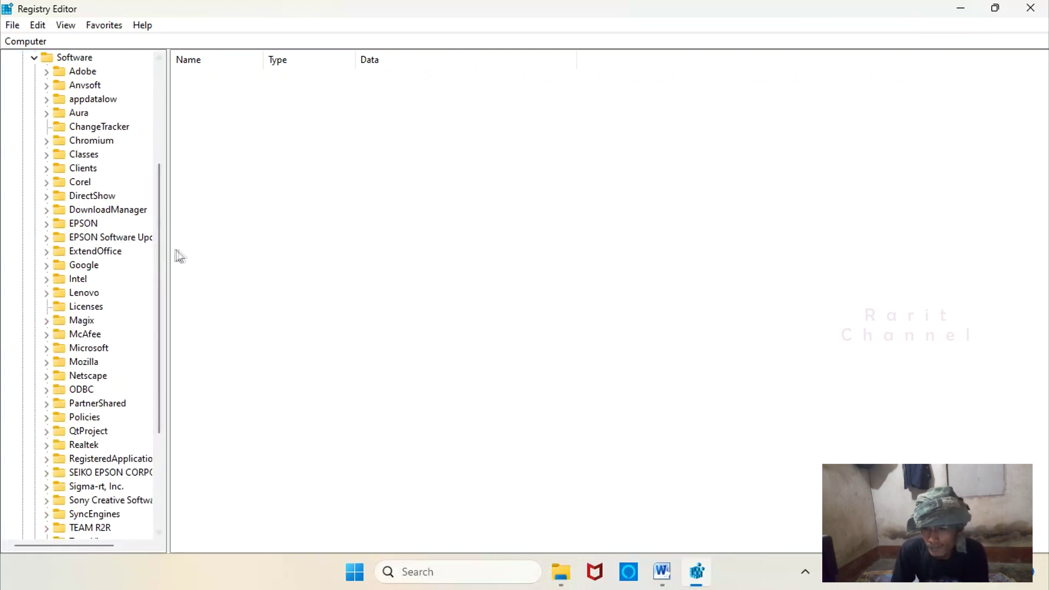
scroll(162, 246, "down", 2)
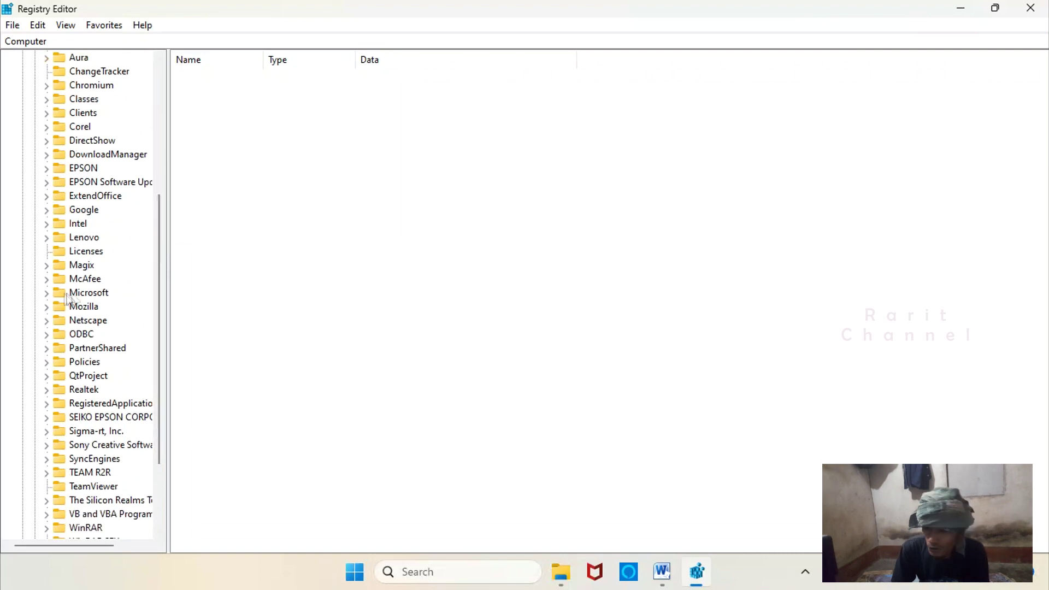
left_click(47, 293)
left_click_drag(159, 146, 162, 410)
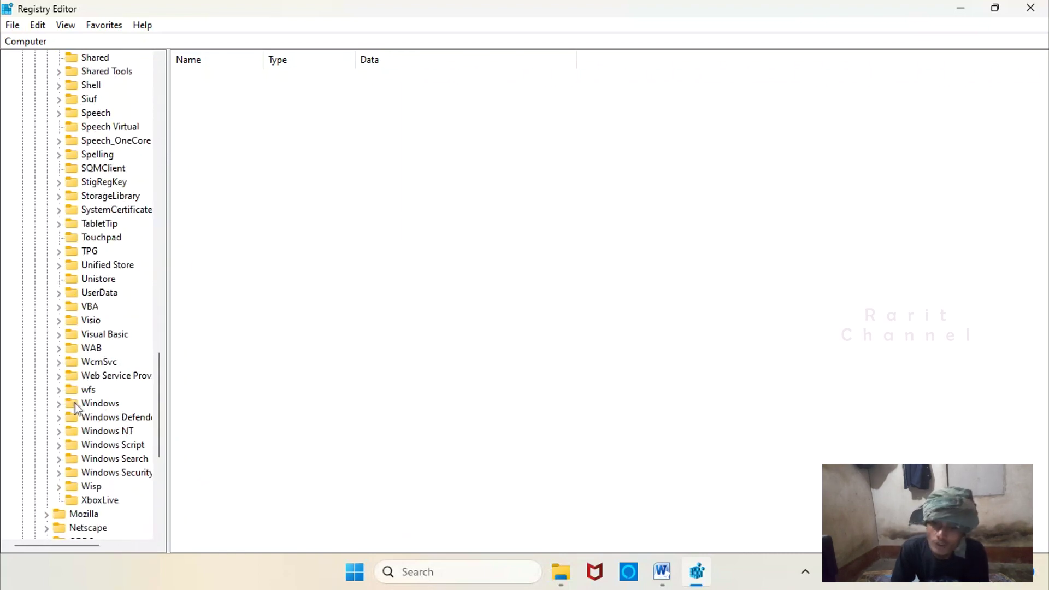
left_click(58, 404)
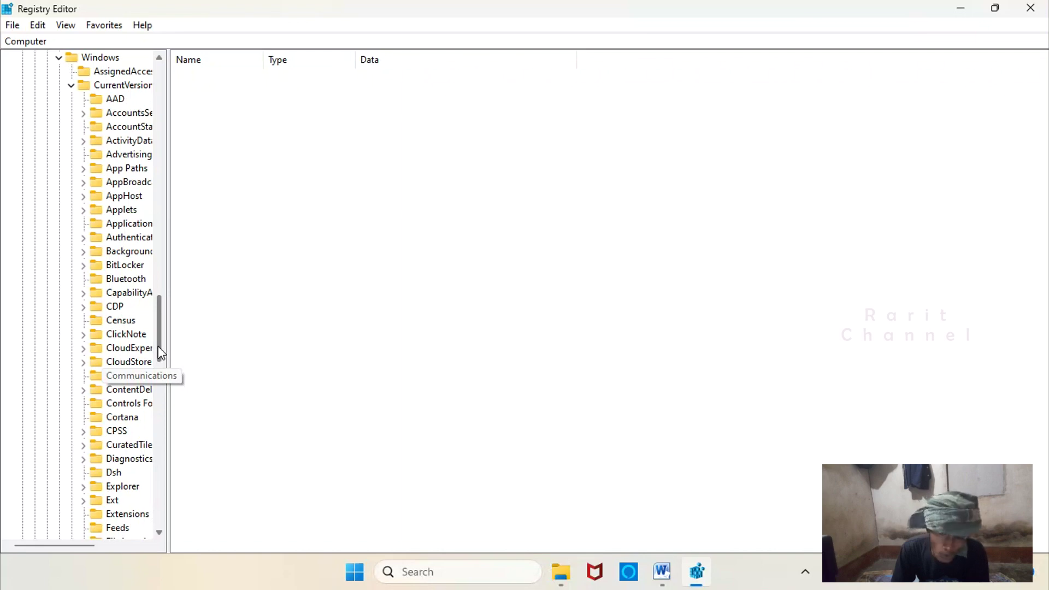
left_click(83, 487)
left_click_drag(160, 336, 159, 350)
left_click_drag(65, 545, 105, 550)
left_click_drag(164, 347, 164, 367)
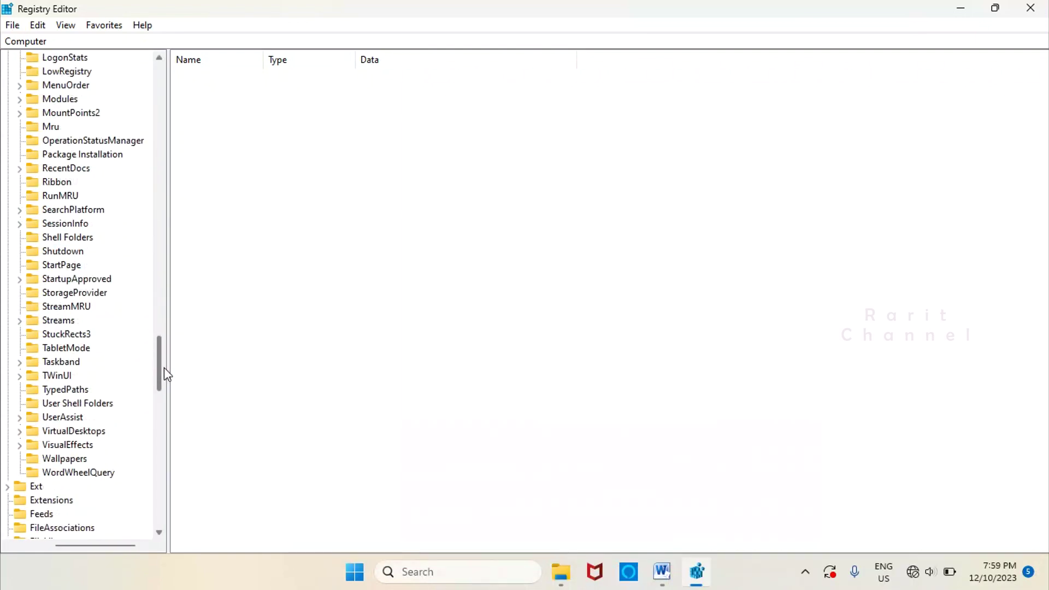
left_click(80, 403)
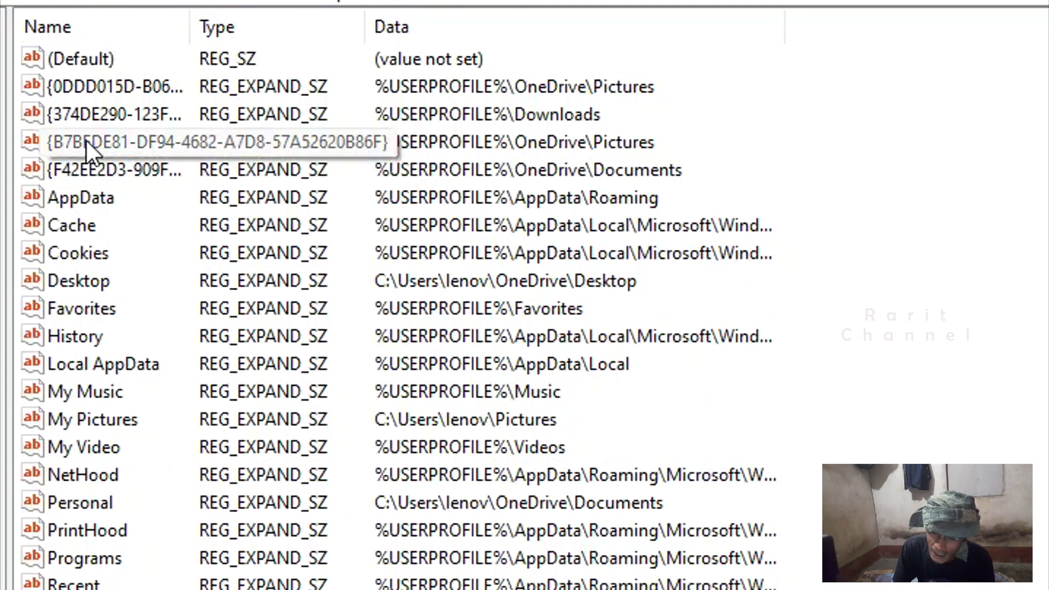
Step: Permanently delete the {B7BEDE81-DF94-4682-A7D8-57A52620B86F} value from the User Shell Folders key
left_click(86, 140)
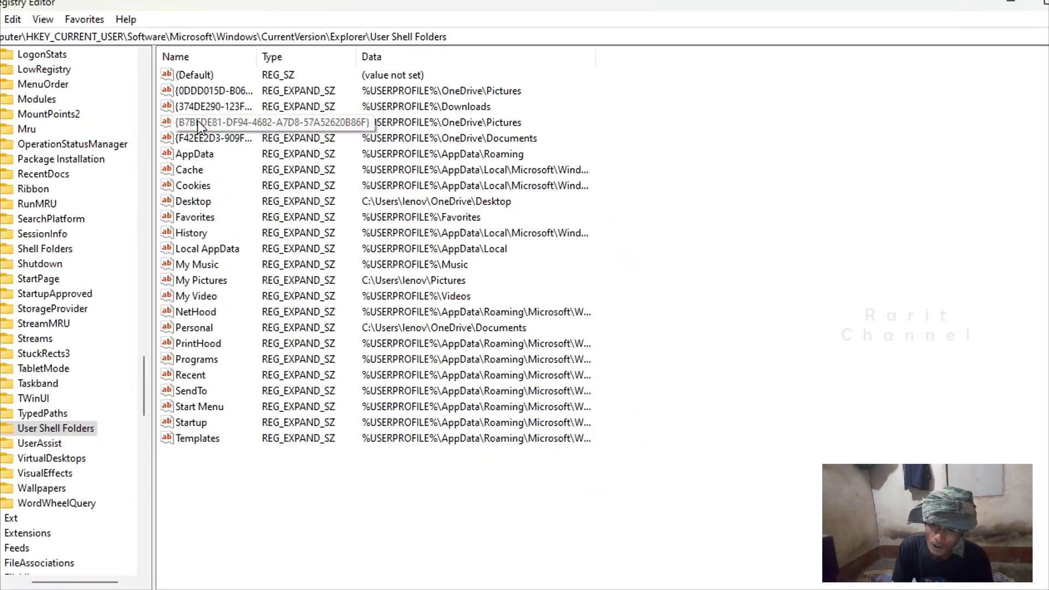
right_click(210, 122)
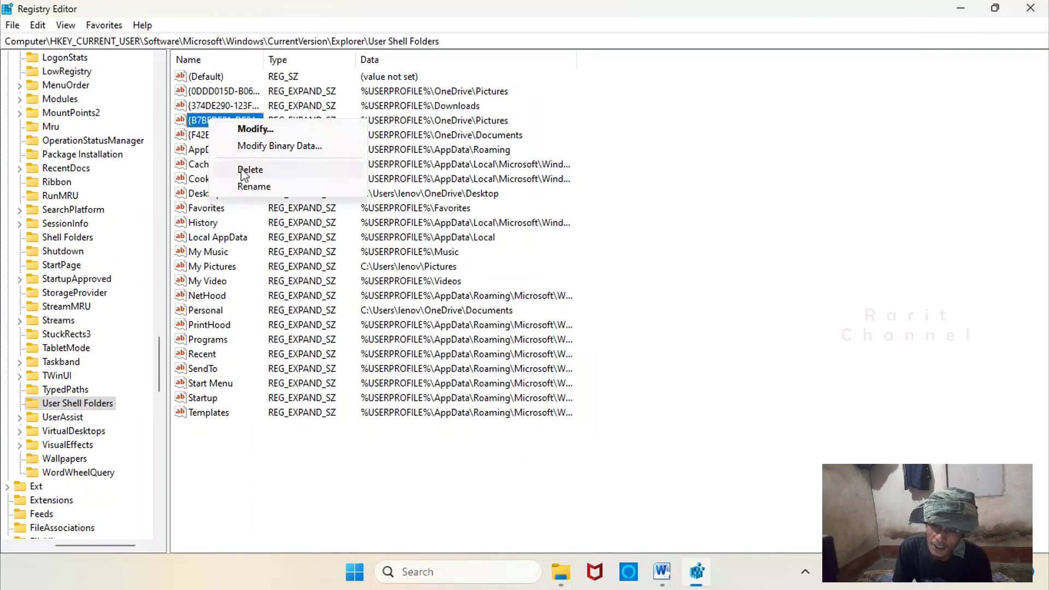
left_click(267, 172)
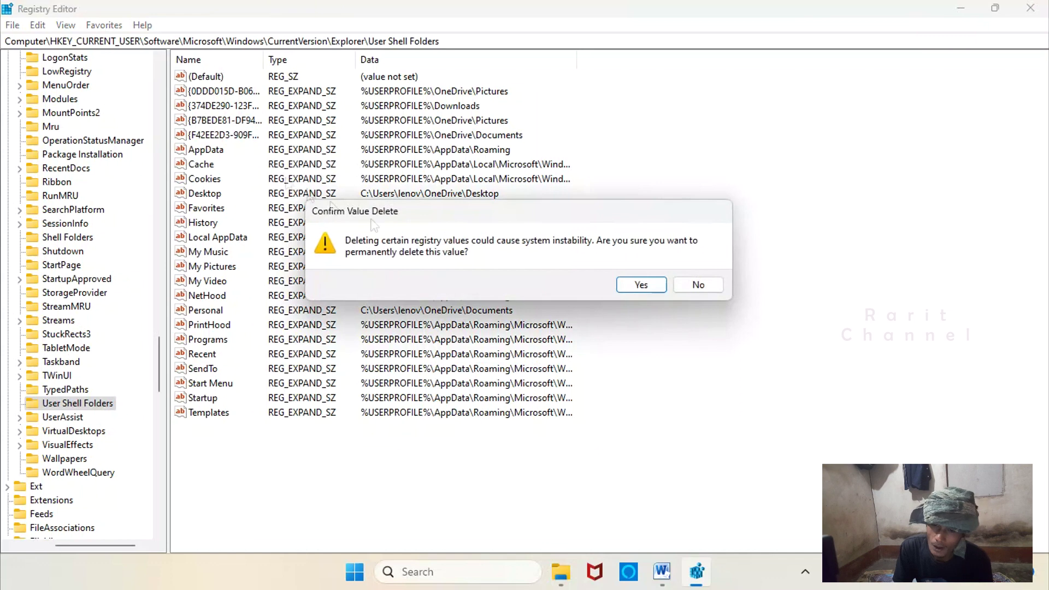
left_click(637, 283)
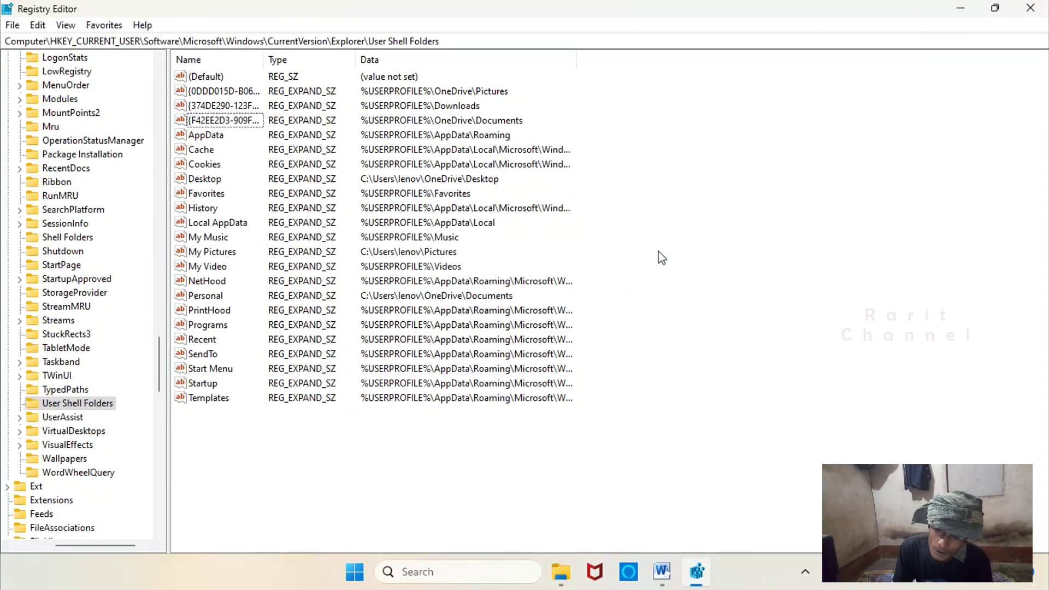
Step: Exit Registry Editor and refresh the Windows desktop twice
left_click(16, 25)
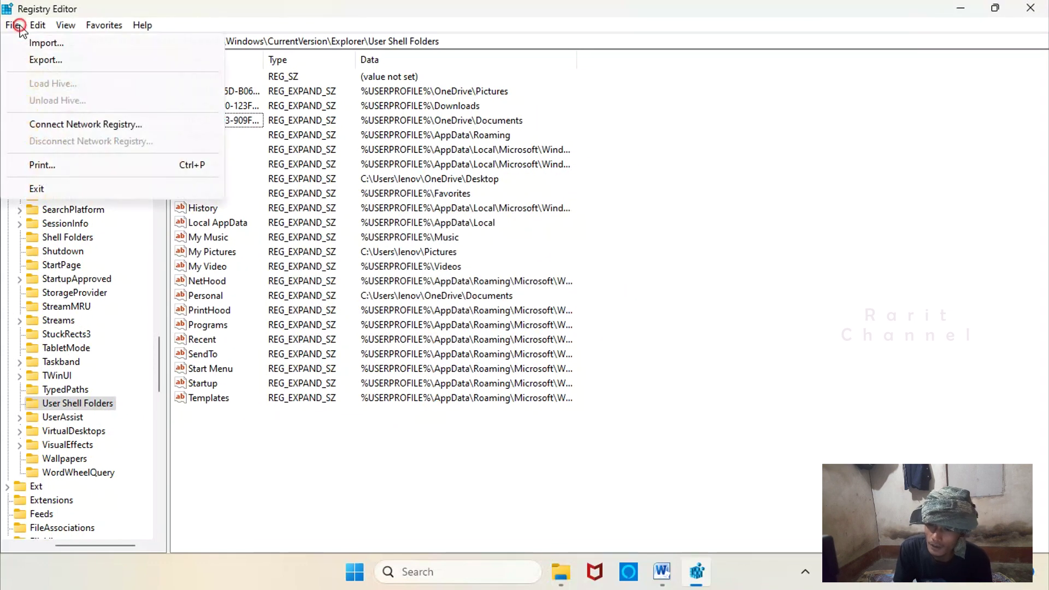
left_click(37, 189)
right_click(720, 127)
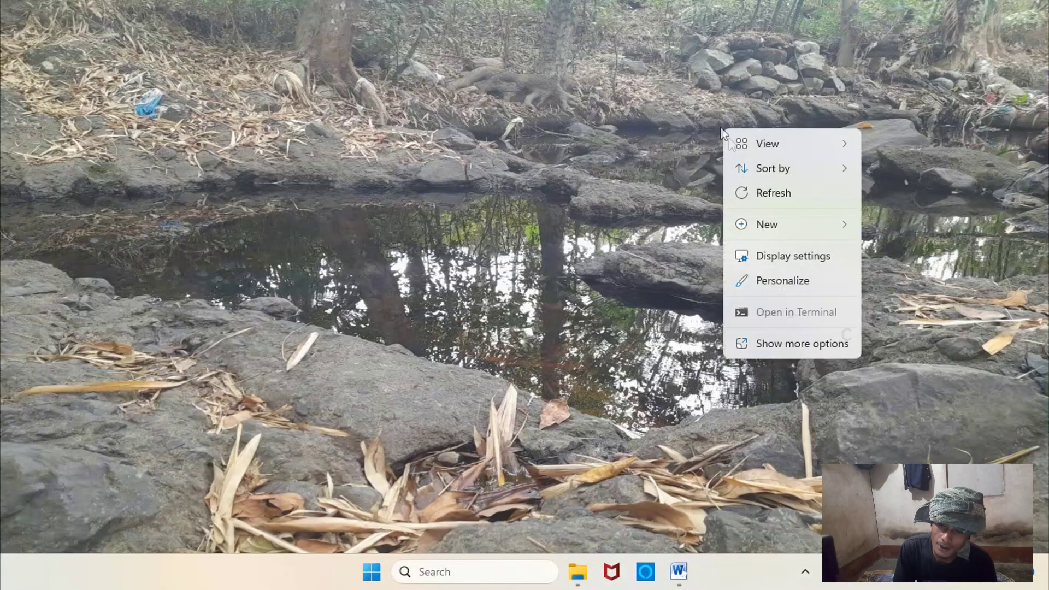
left_click(773, 198)
right_click(513, 161)
left_click(563, 226)
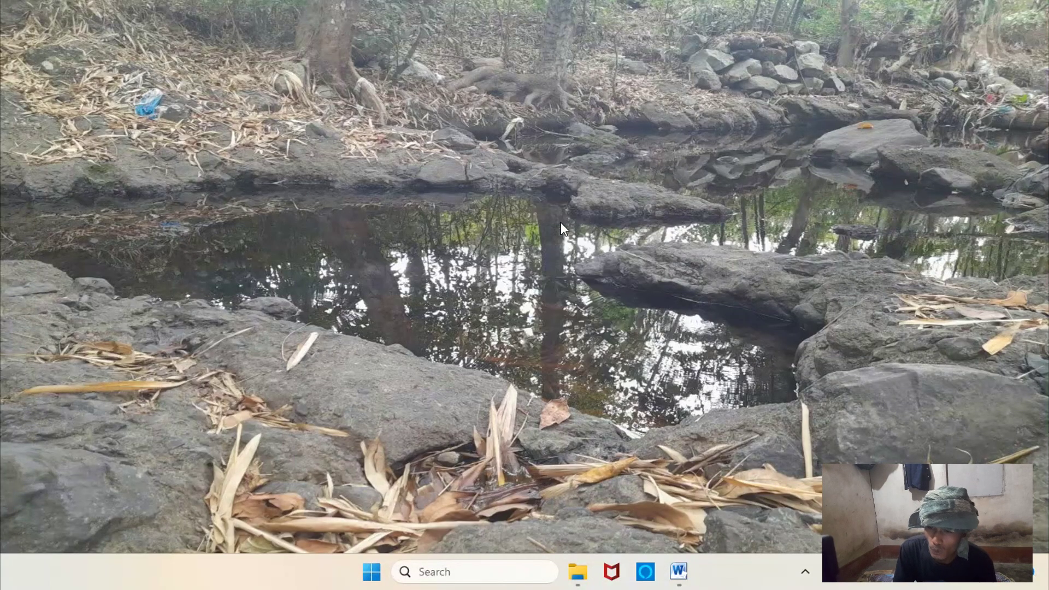
Step: Switch to the Word document, select all its text, capture a full-screen snip, and minimize Word
left_click(679, 571)
key("ctrl+a")
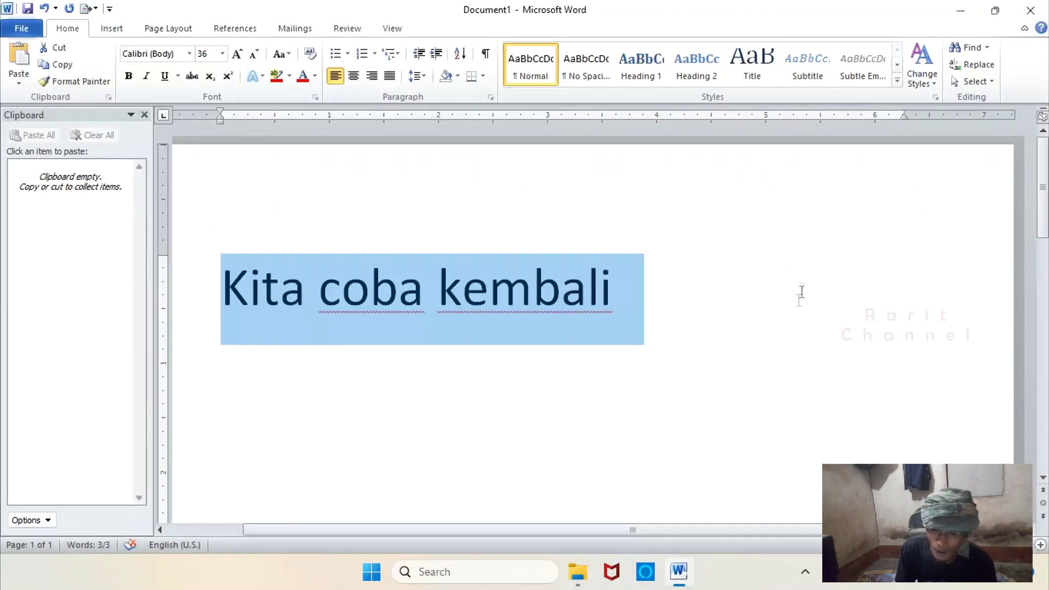
key("super+shift+s")
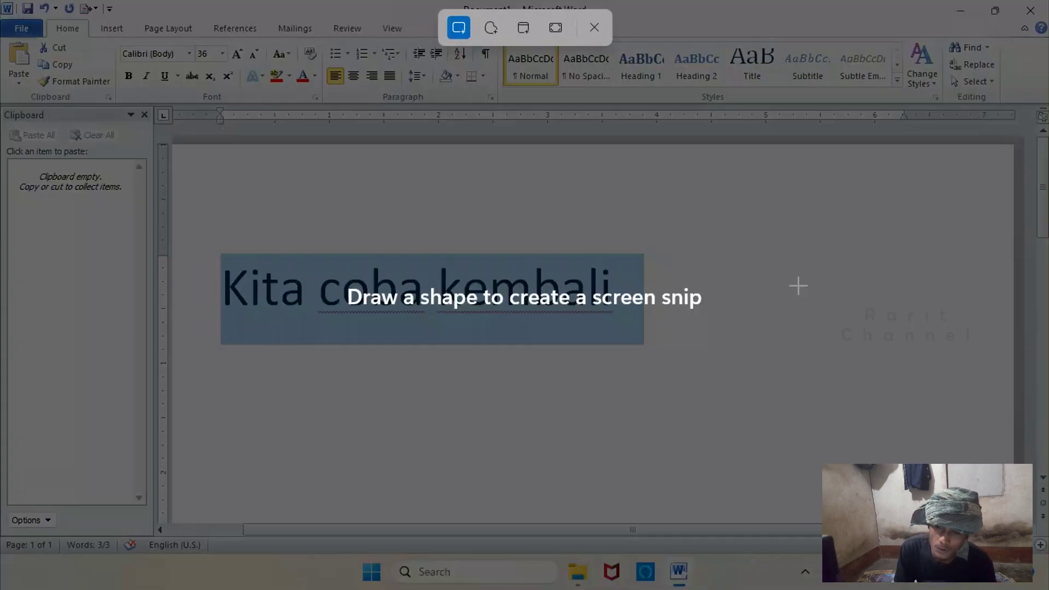
left_click(555, 26)
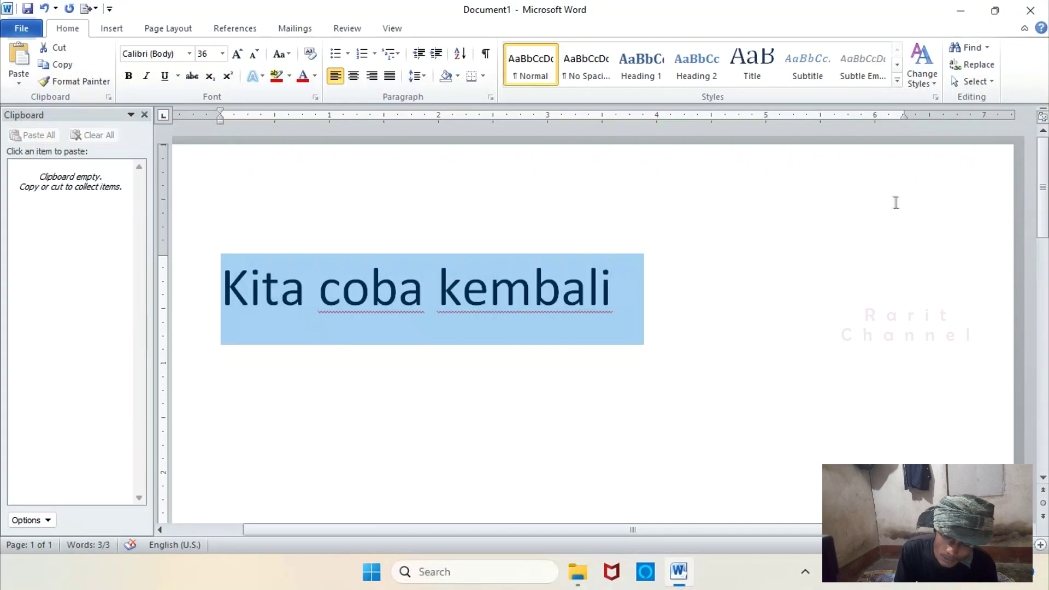
left_click(960, 11)
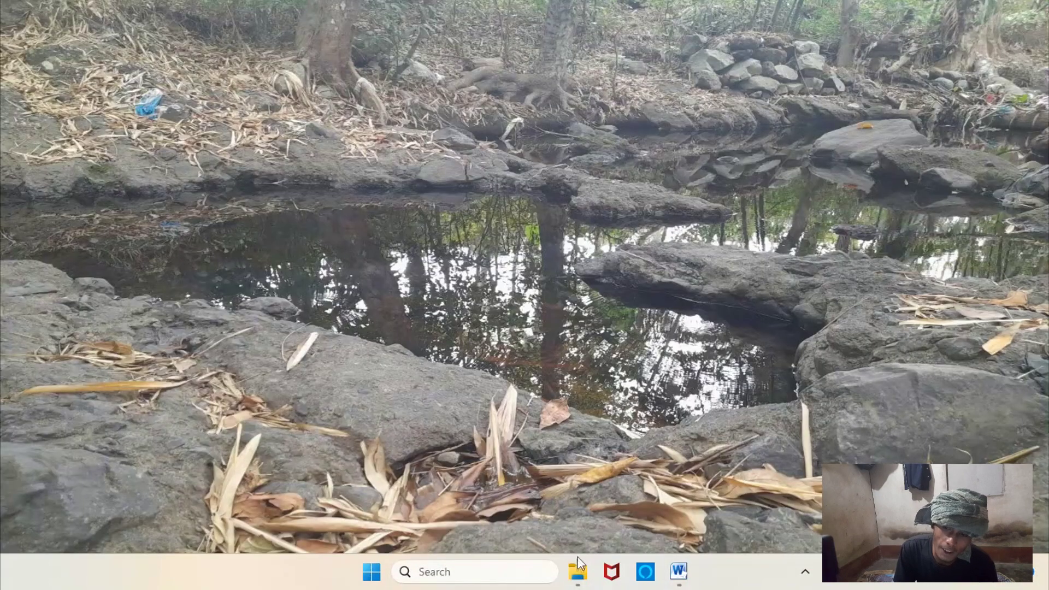
Step: Switch to File Explorer and browse from the Windows drive through Users and the user folder to Pictures\Screenshots
left_click(581, 571)
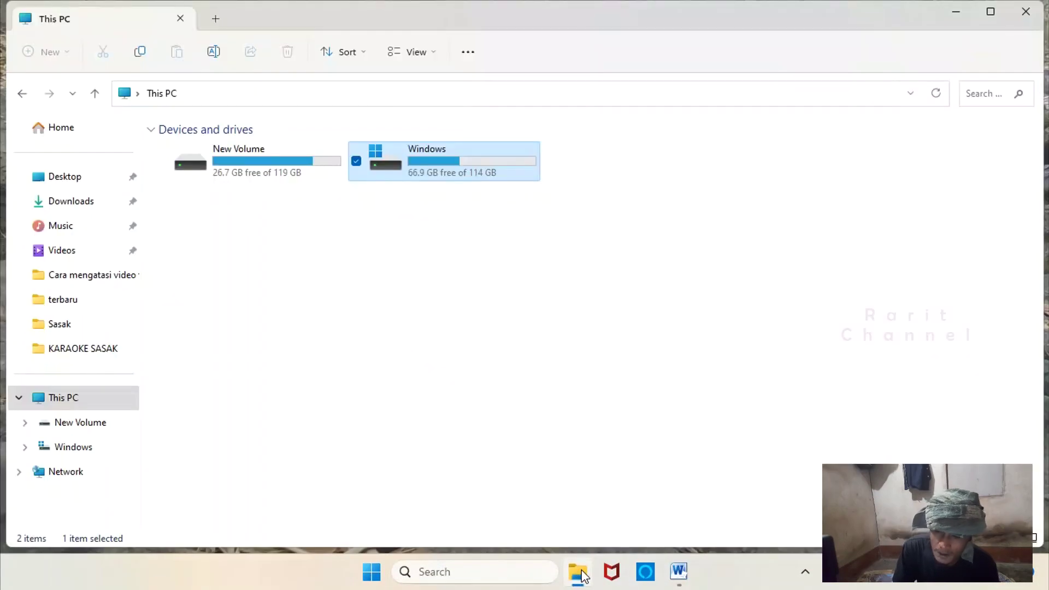
left_click(77, 450)
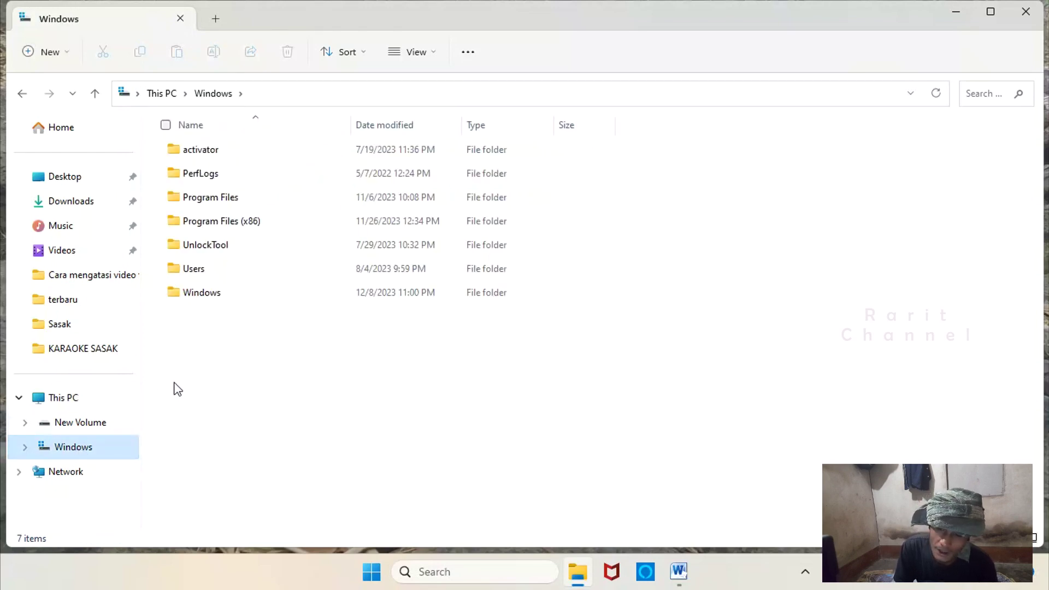
double_click(230, 268)
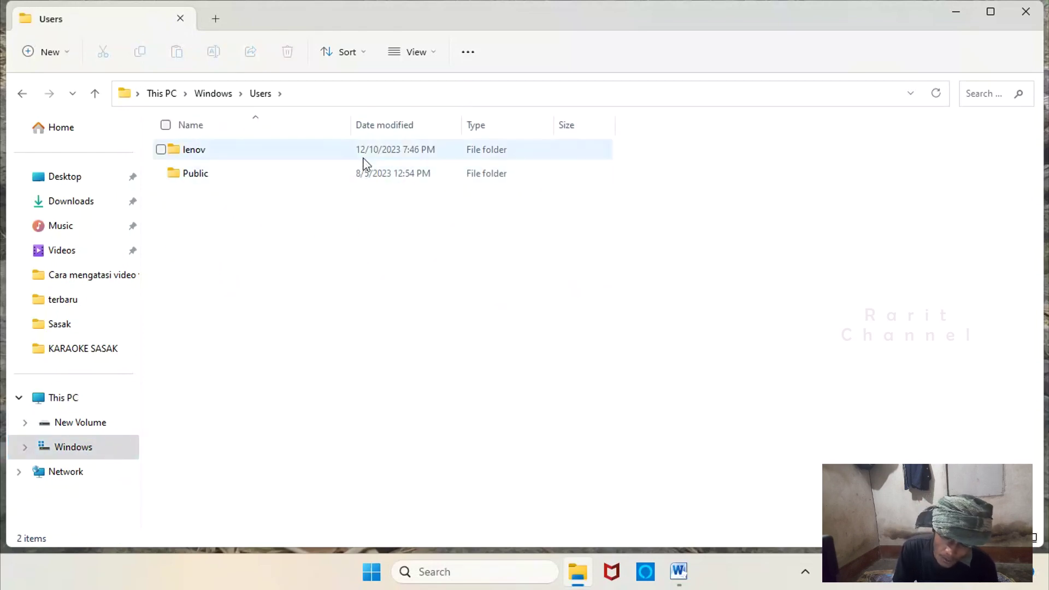
double_click(332, 157)
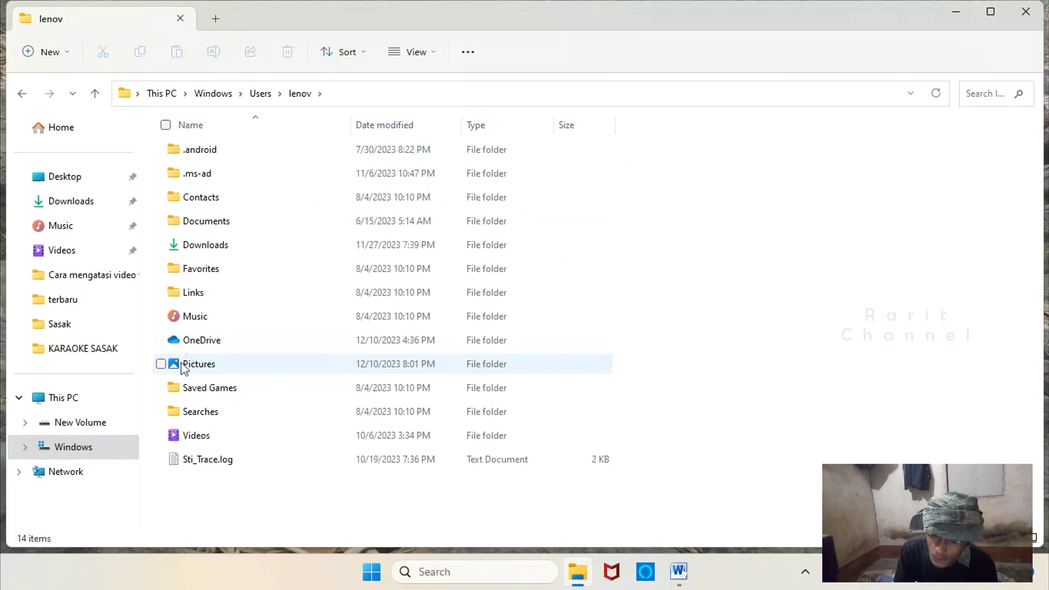
double_click(249, 370)
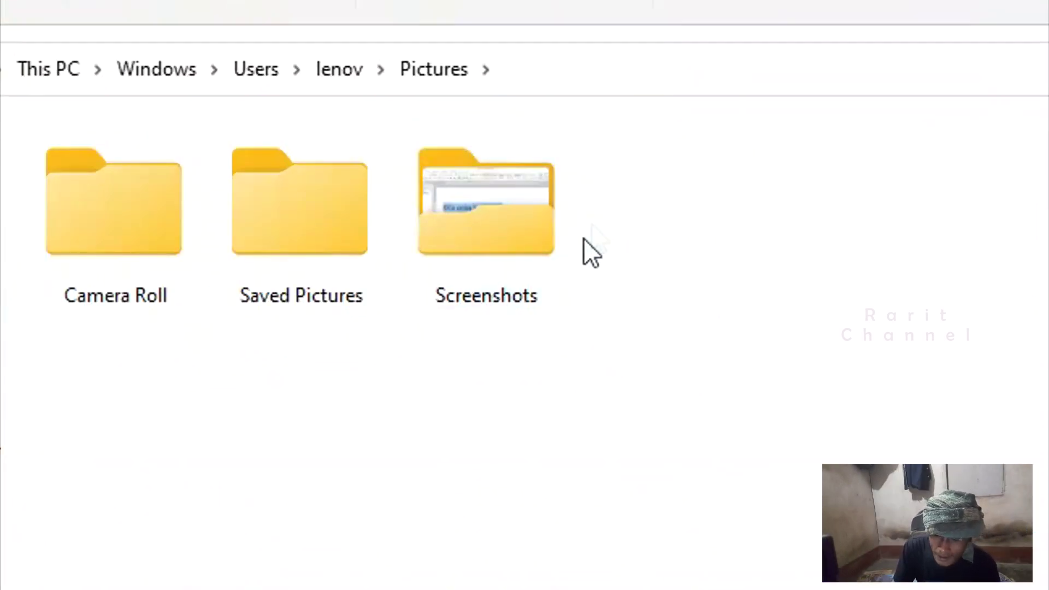
double_click(500, 230)
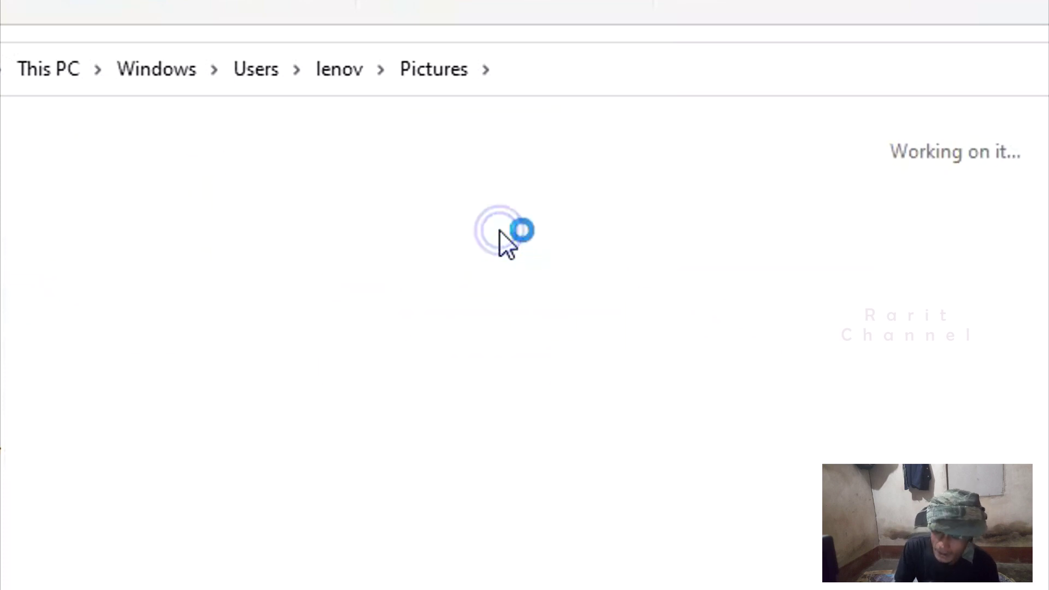
left_click(500, 232)
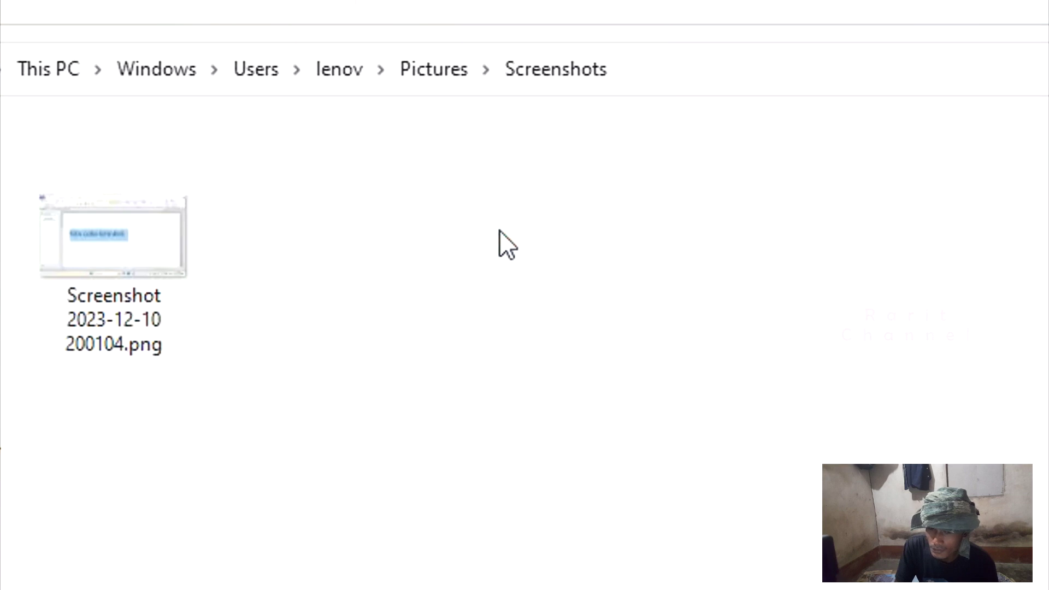